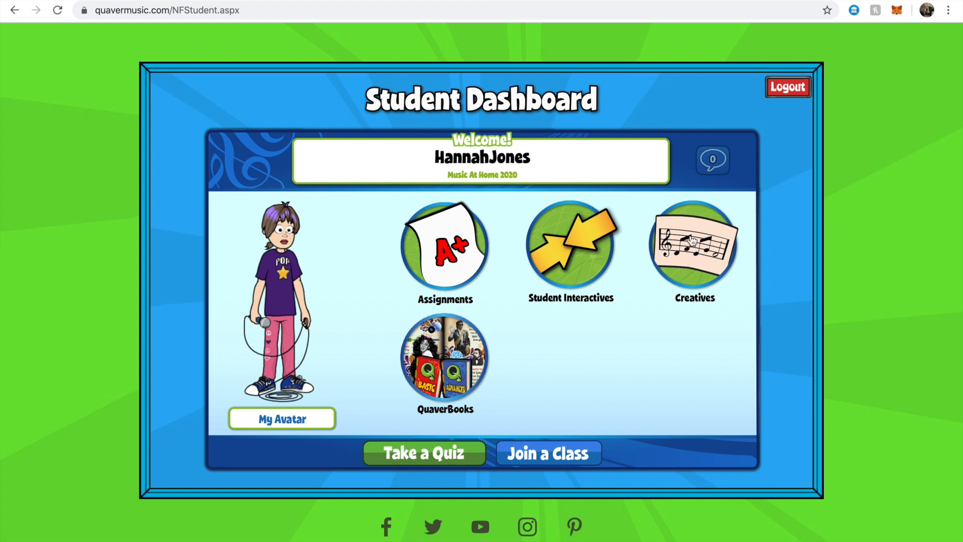
Open QComposer Lite from Creatives and fill measure 1 with a dotted quarter, an eighth and a half note on A.
click(690, 258)
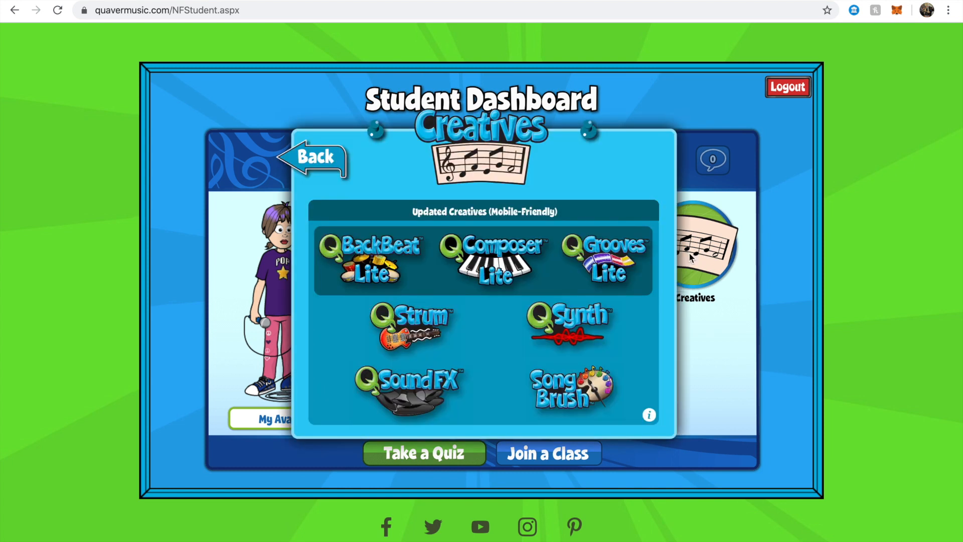
click(498, 267)
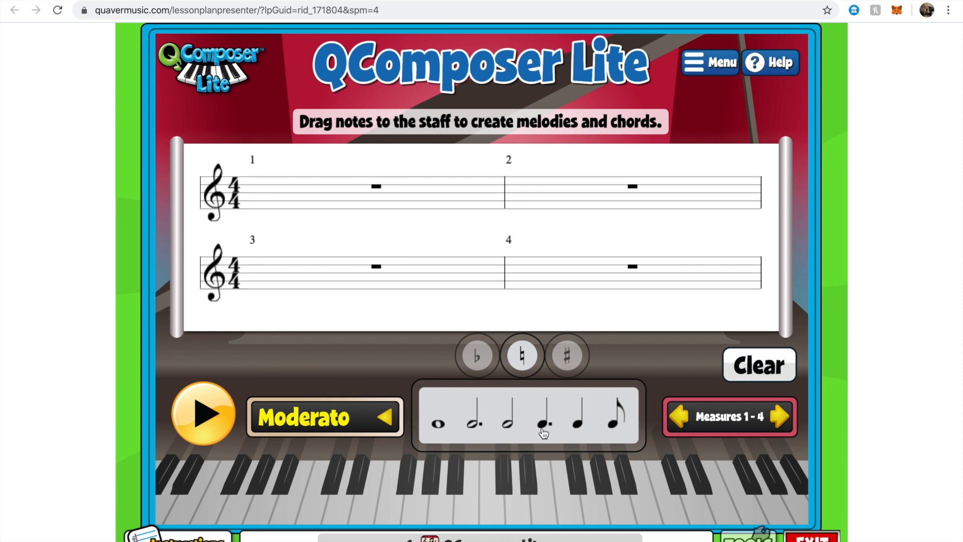
drag(545, 431, 258, 203)
drag(613, 417, 354, 200)
drag(508, 429, 387, 199)
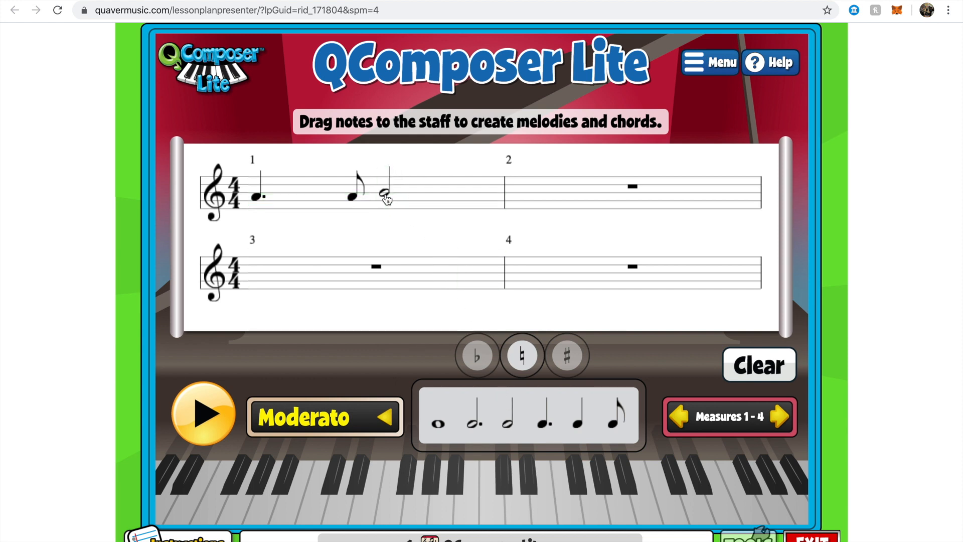
click(386, 199)
Fill measure 2 with a dotted quarter, an eighth, a dotted quarter and an eighth note, all on A.
drag(537, 431, 517, 200)
drag(612, 420, 610, 200)
drag(543, 427, 644, 200)
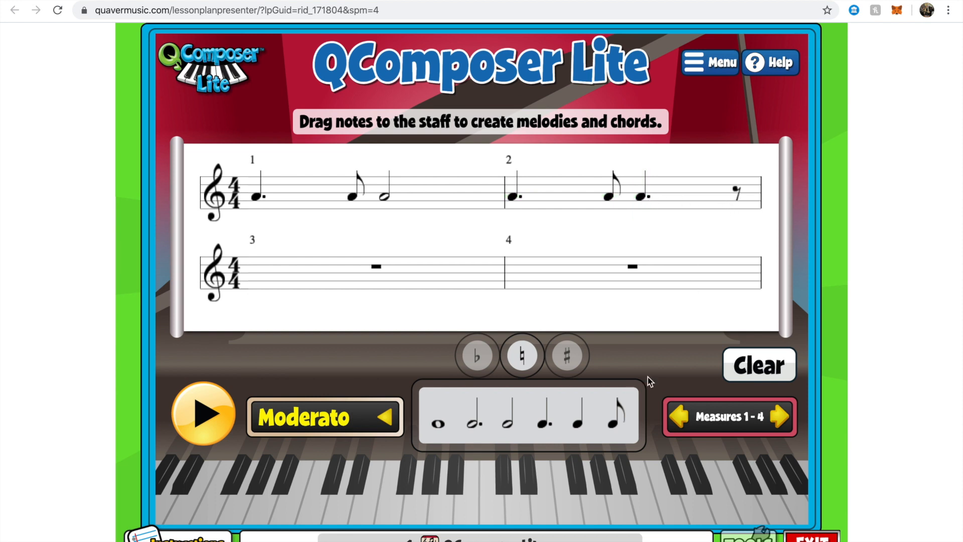
drag(613, 423, 740, 202)
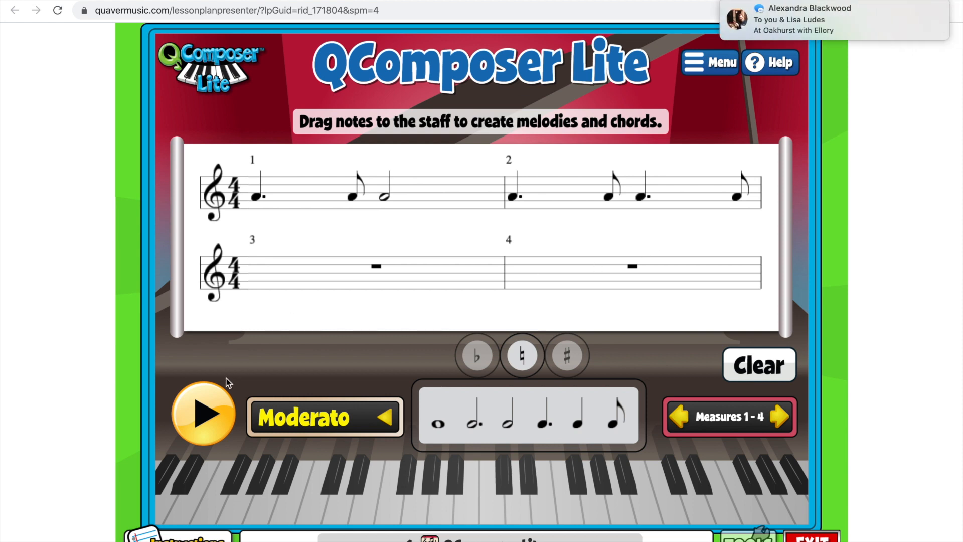
Raise the system volume and play back the first two measures.
mouse_move(791, 23)
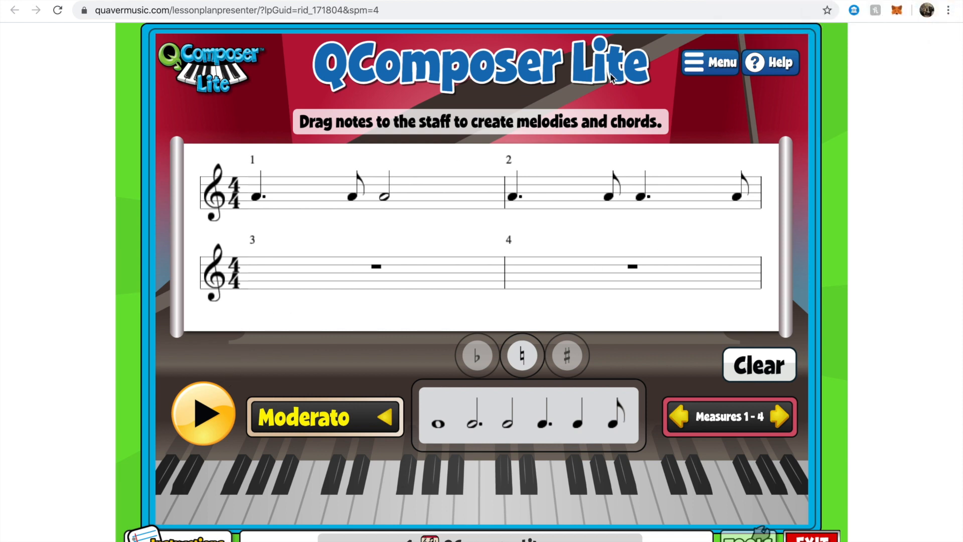
key(XF86AudioRaiseVolume)
key(XF86AudioRaiseVolume)
key(XF86AudioRaiseVolume)
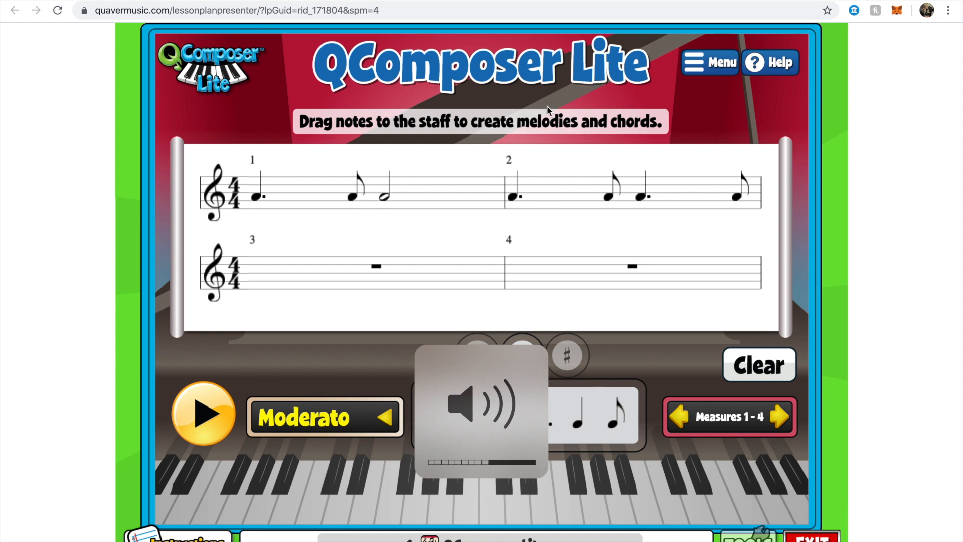
click(203, 415)
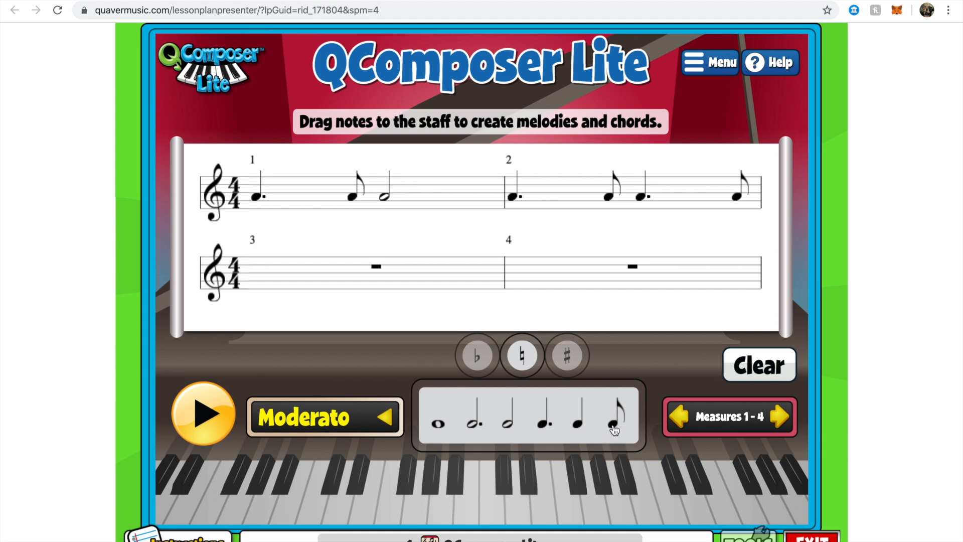
Fill measure 3 with an eighth, a dotted quarter and a half note on A.
drag(612, 424, 258, 282)
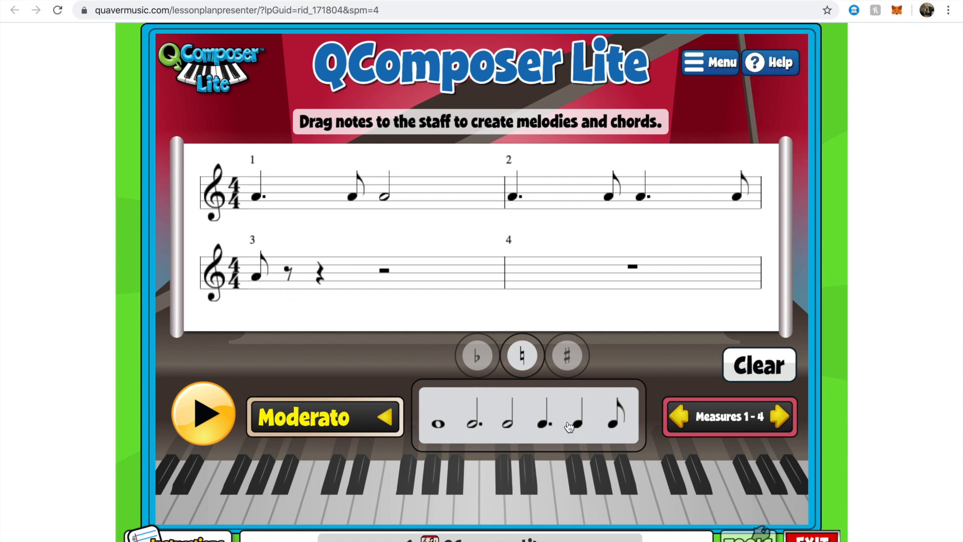
drag(551, 429, 289, 281)
drag(508, 426, 385, 281)
Fill measure 4 with an eighth, a dotted quarter, an eighth and a dotted quarter note on A, and play the melody.
drag(614, 424, 516, 282)
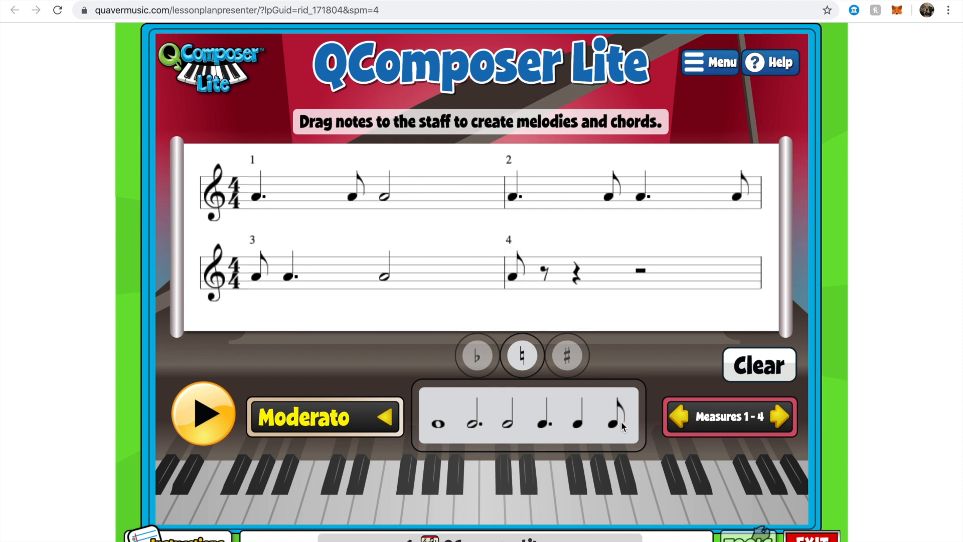
drag(545, 425, 548, 282)
drag(614, 424, 647, 260)
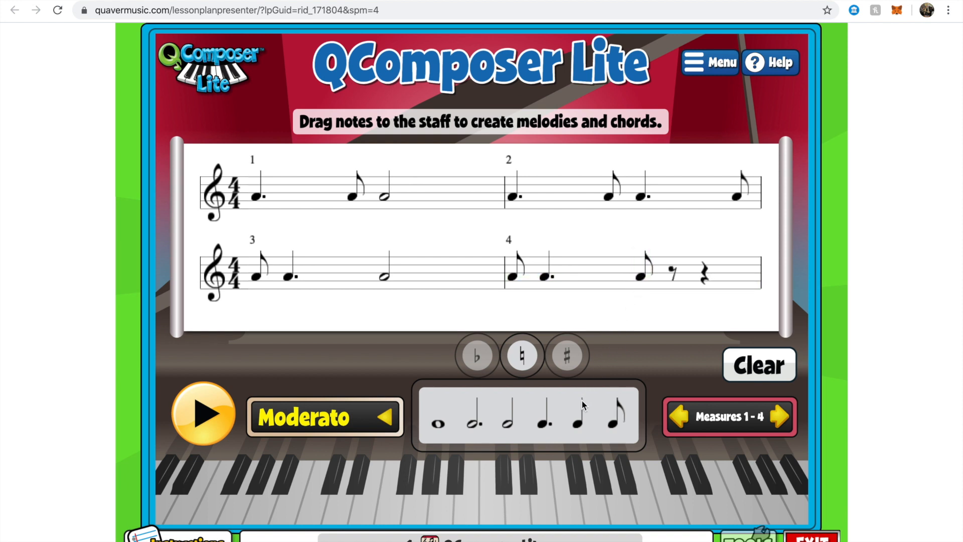
drag(545, 424, 672, 280)
click(217, 414)
Clear the staff and place two consecutive dotted quarter notes on A in measure 1.
click(750, 369)
drag(556, 421, 318, 224)
drag(255, 185, 256, 194)
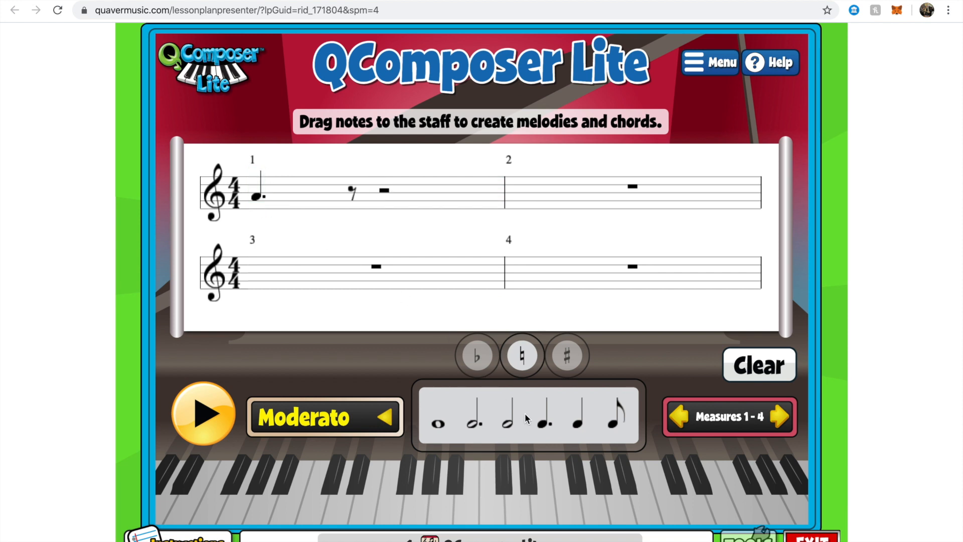
drag(545, 424, 352, 201)
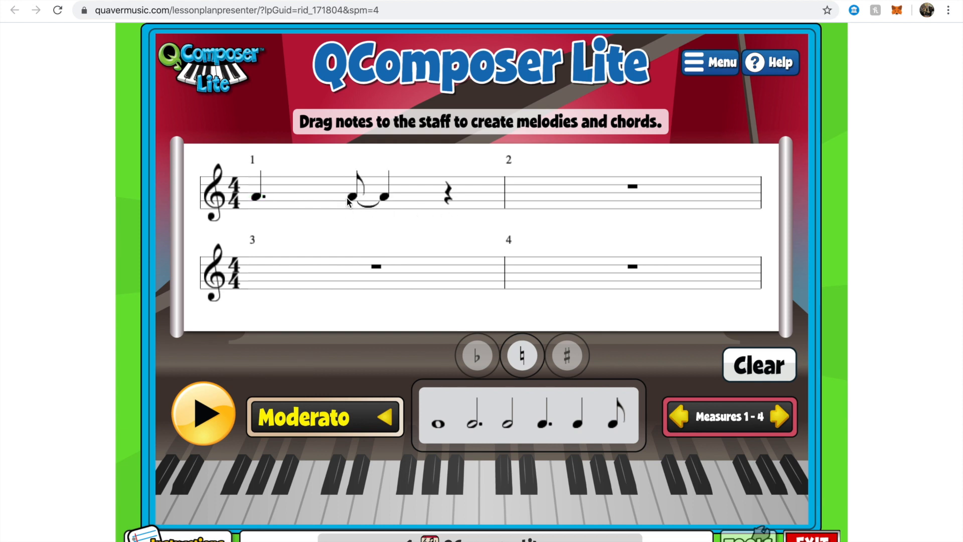
mouse_move(350, 201)
mouse_down()
mouse_move(355, 219)
mouse_move(354, 200)
mouse_up()
Clear the staff, then fill measure 1 with a dotted half and a quarter note on A and play it back.
click(743, 376)
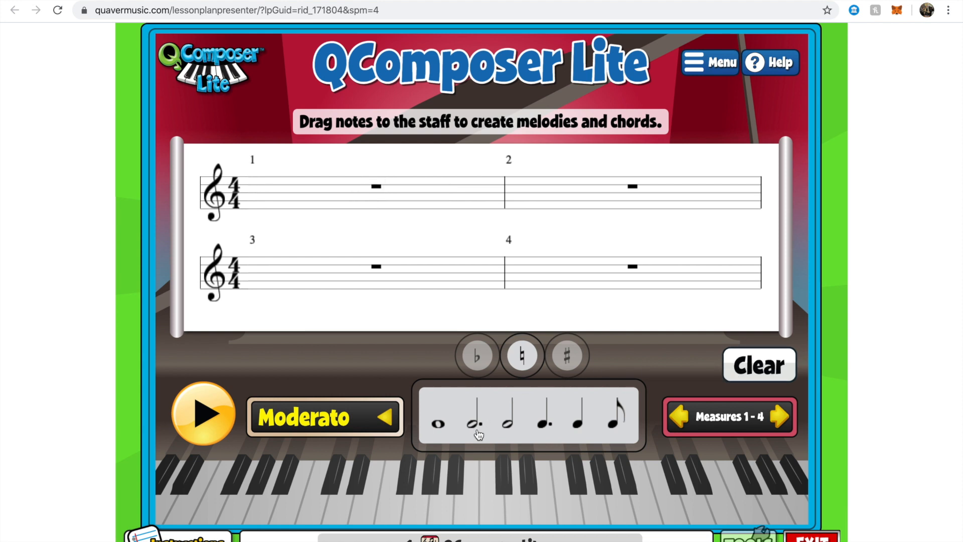
drag(475, 429, 260, 201)
drag(577, 425, 446, 200)
click(203, 425)
click(221, 407)
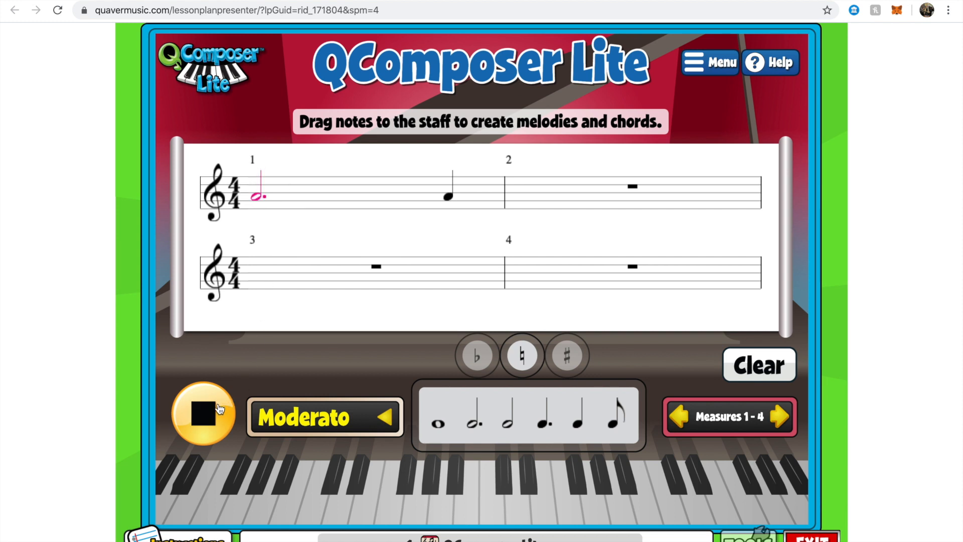
click(221, 411)
Fill measure 2 with a quarter note followed by a dotted half note on A, and play the rhythm.
drag(580, 430, 521, 198)
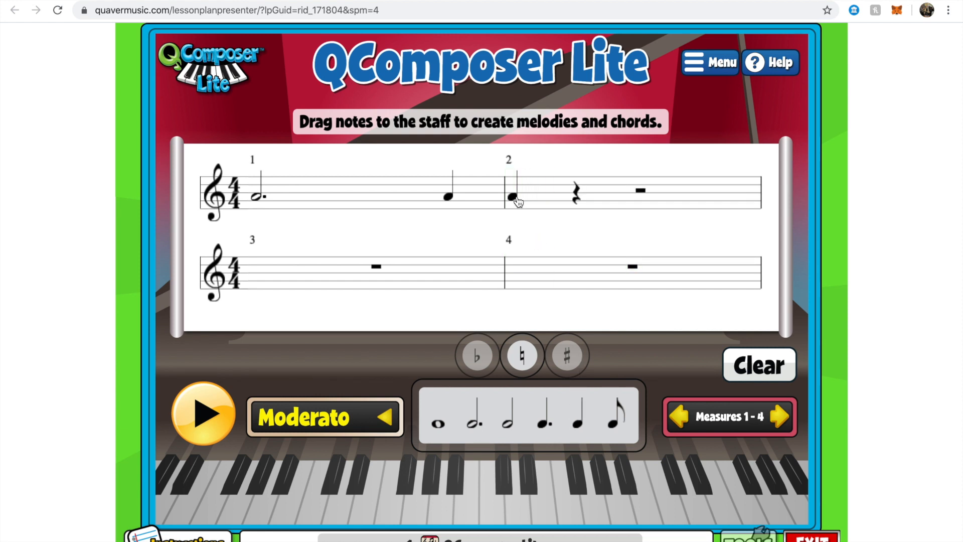
drag(474, 426, 579, 199)
click(223, 424)
Replace the opening quarter note of measure 2 with two eighth notes on A and play the rhythm.
drag(615, 423, 514, 201)
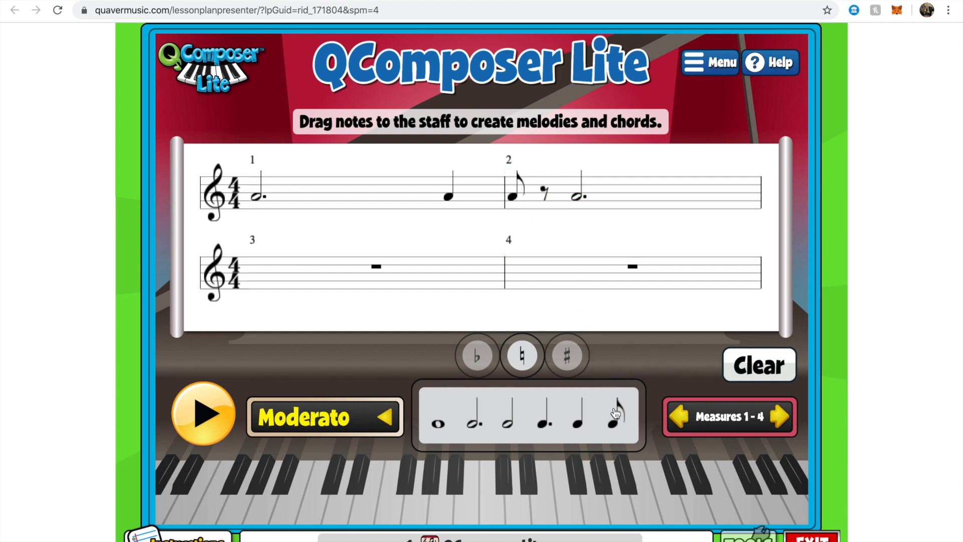
drag(616, 426, 546, 196)
click(227, 398)
Clear all notes from the staff.
click(760, 370)
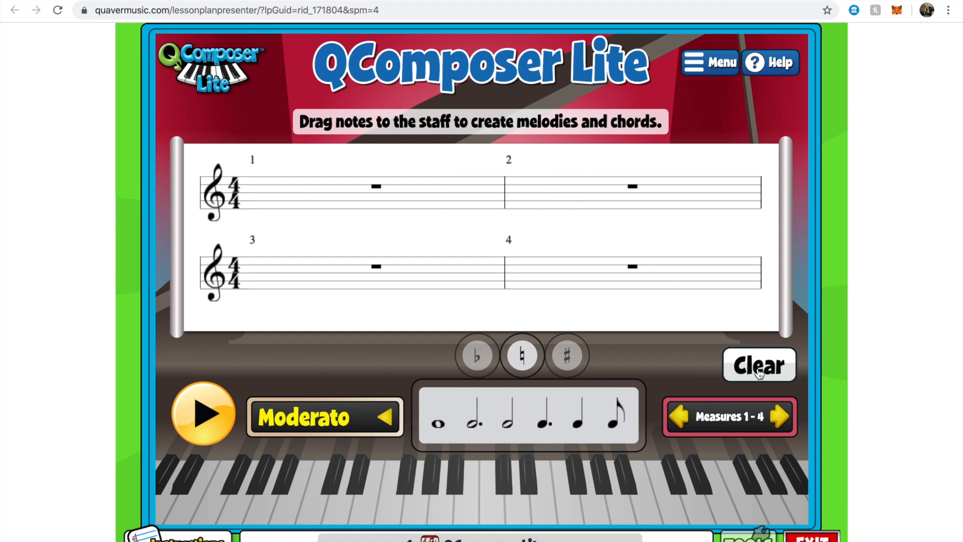